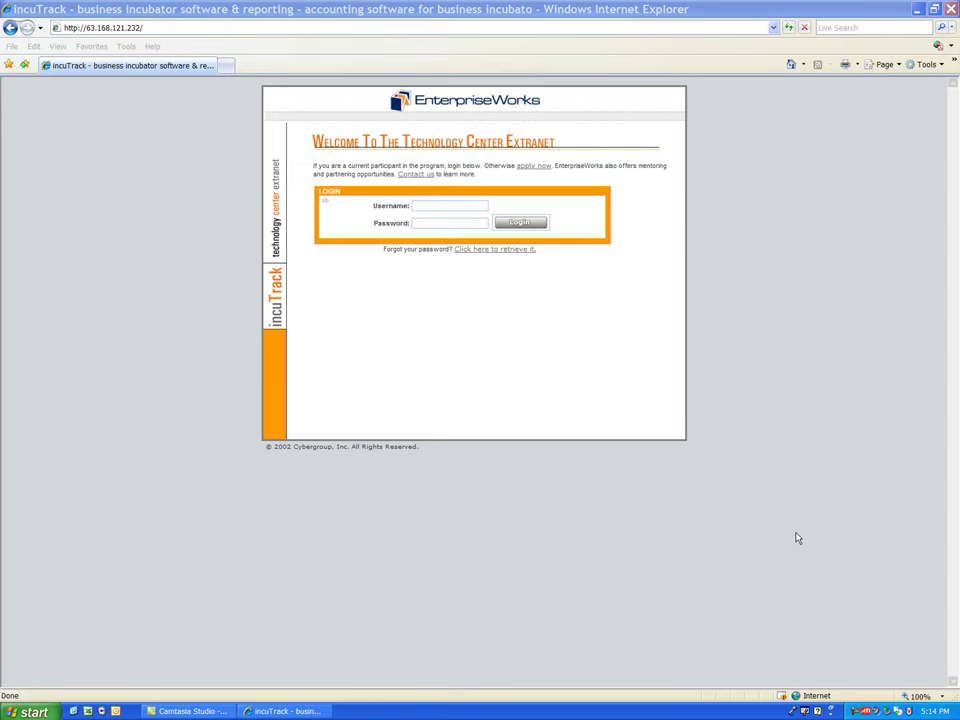
# Log in to the Technology Center Extranet with the username and account password.
pyautogui.click(450, 204)
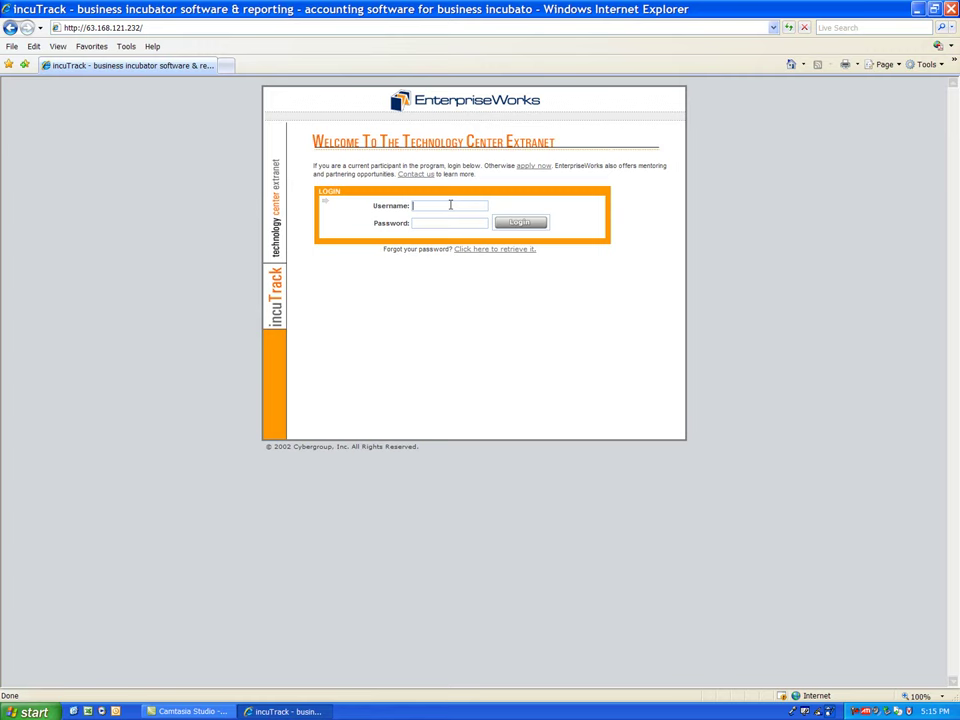
pyautogui.write('sp')
pyautogui.press('Down')
pyautogui.press('Return')
pyautogui.click(446, 222)
pyautogui.write('********')
pyautogui.click(521, 223)
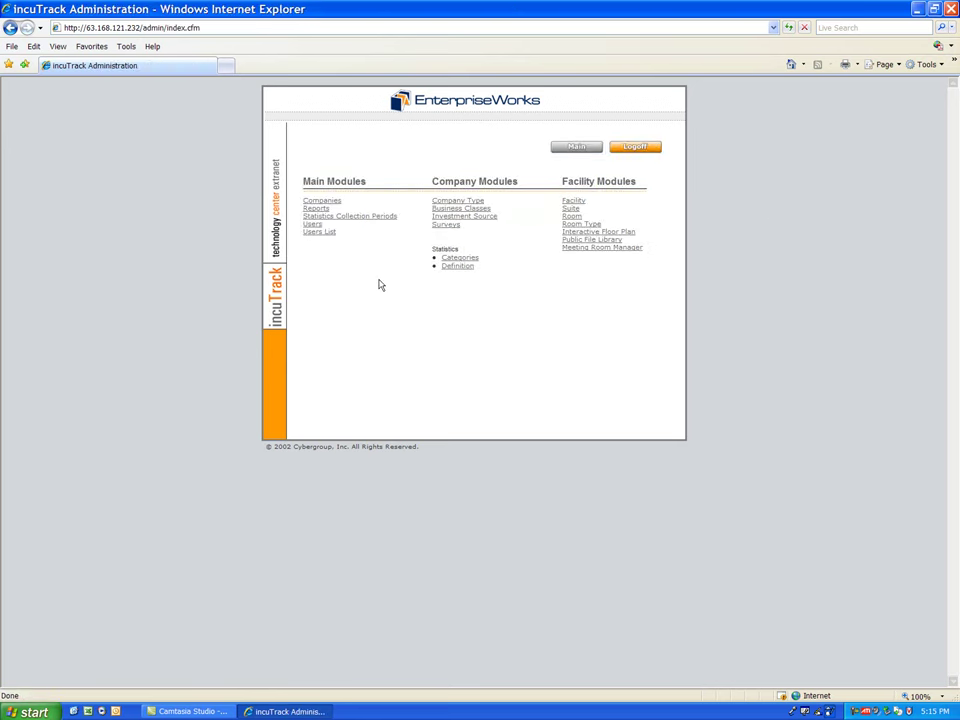
# Open the Meeting Room Manager calendar and view the details of Conference Room 130 and Conference Room 115.
pyautogui.click(617, 249)
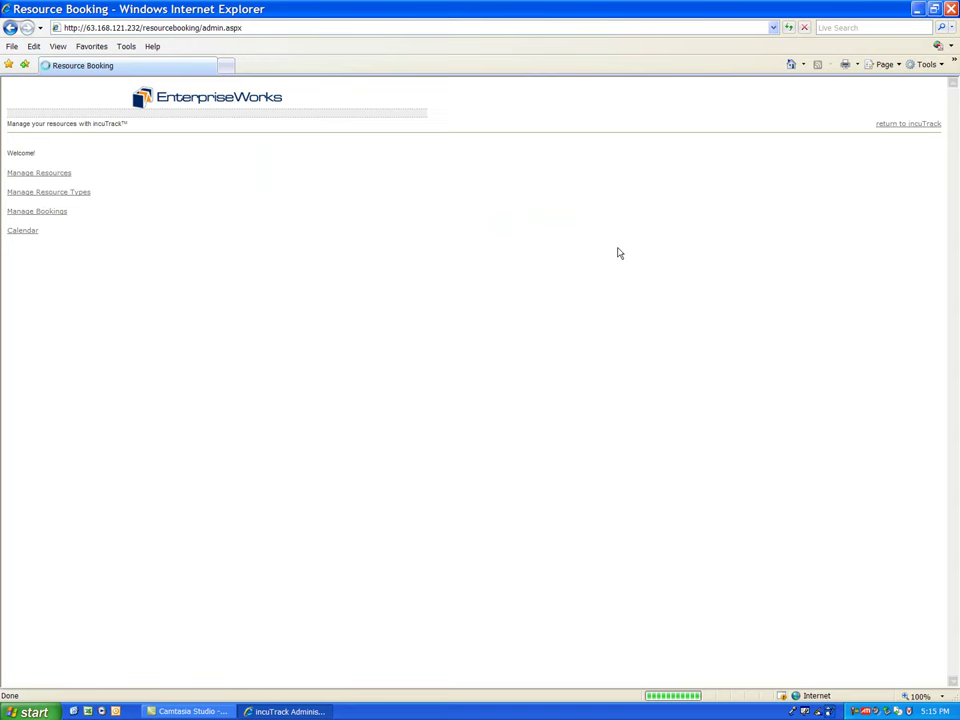
pyautogui.click(22, 231)
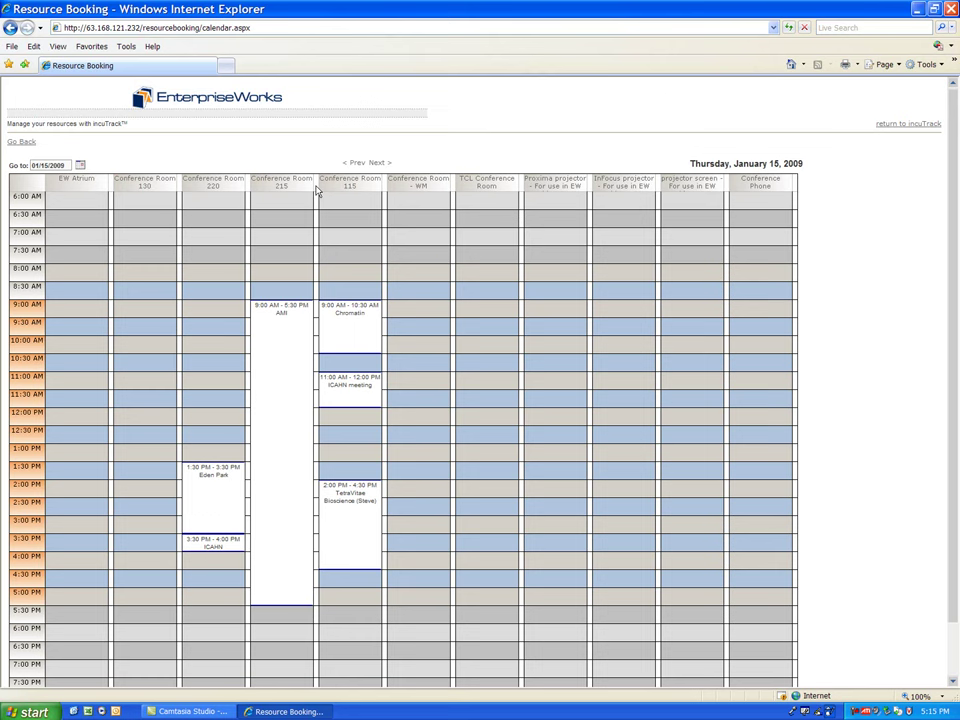
pyautogui.click(148, 183)
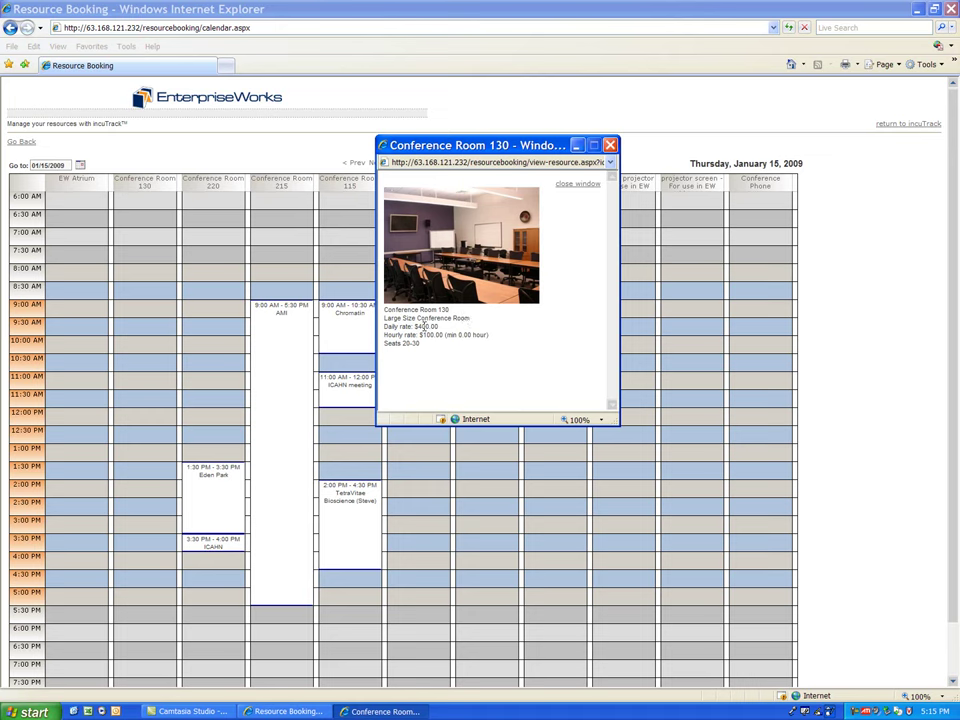
pyautogui.click(611, 146)
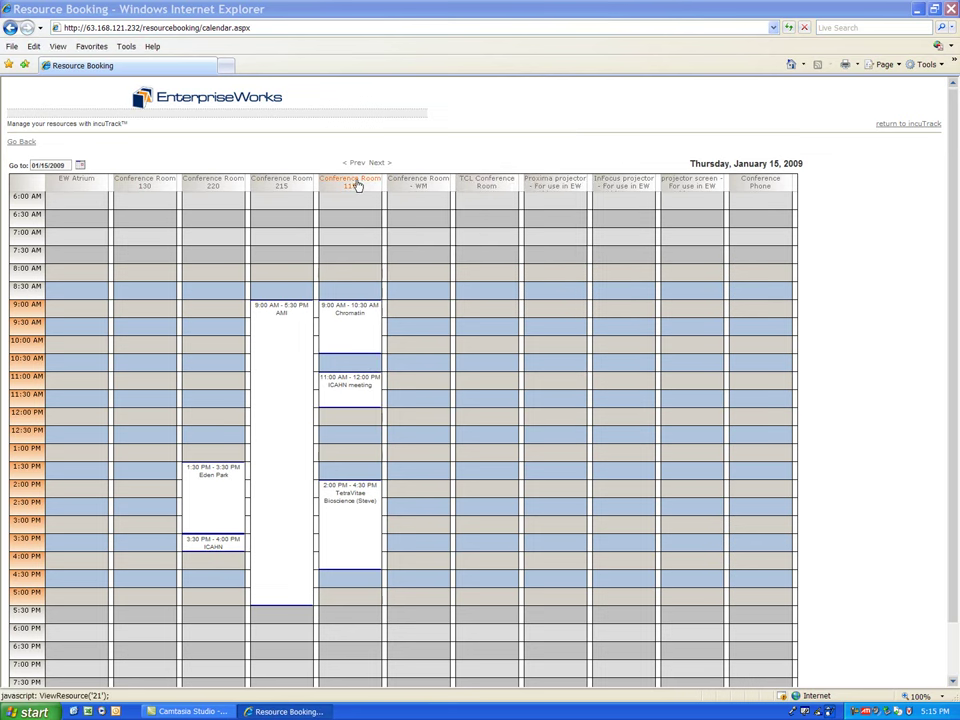
pyautogui.click(358, 186)
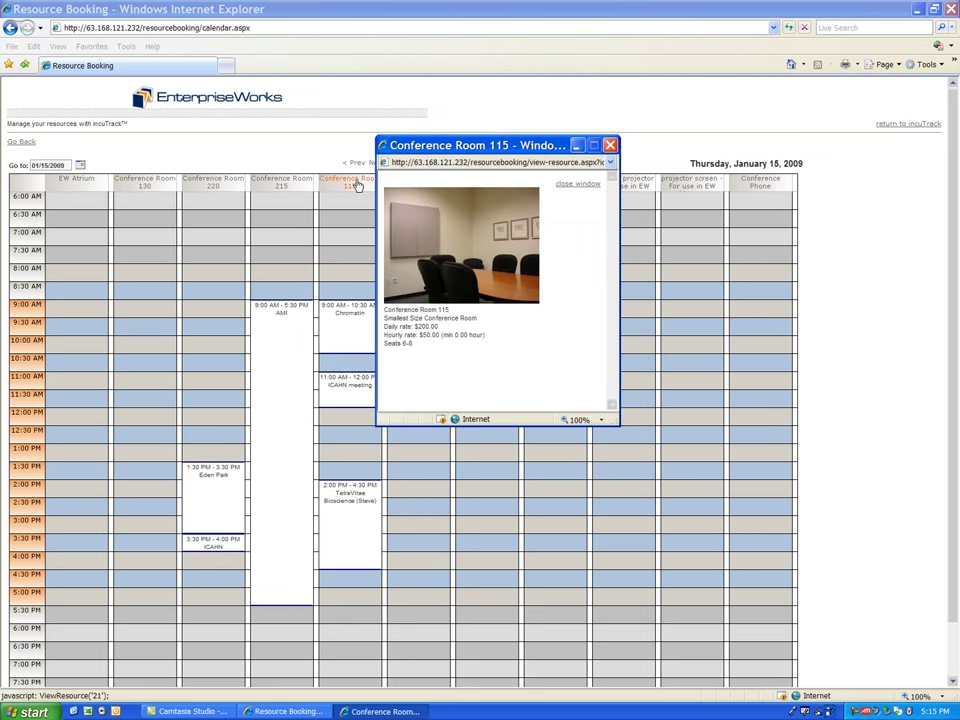
pyautogui.click(610, 146)
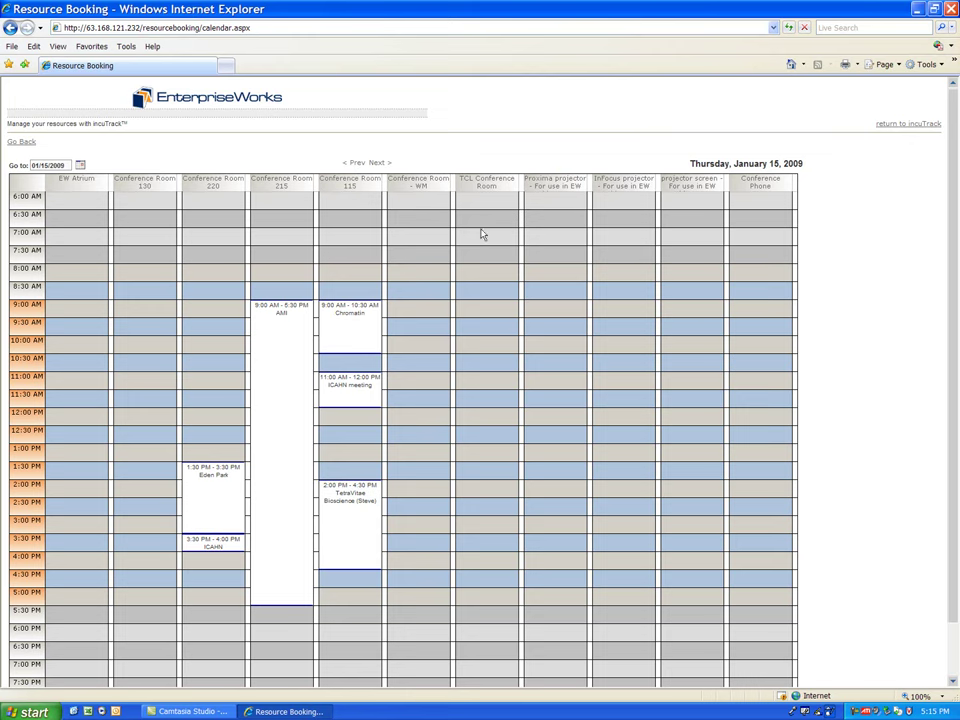
# View the details of the Proxima projector, InFocus projector, projector screen and Conference Phone.
pyautogui.click(562, 183)
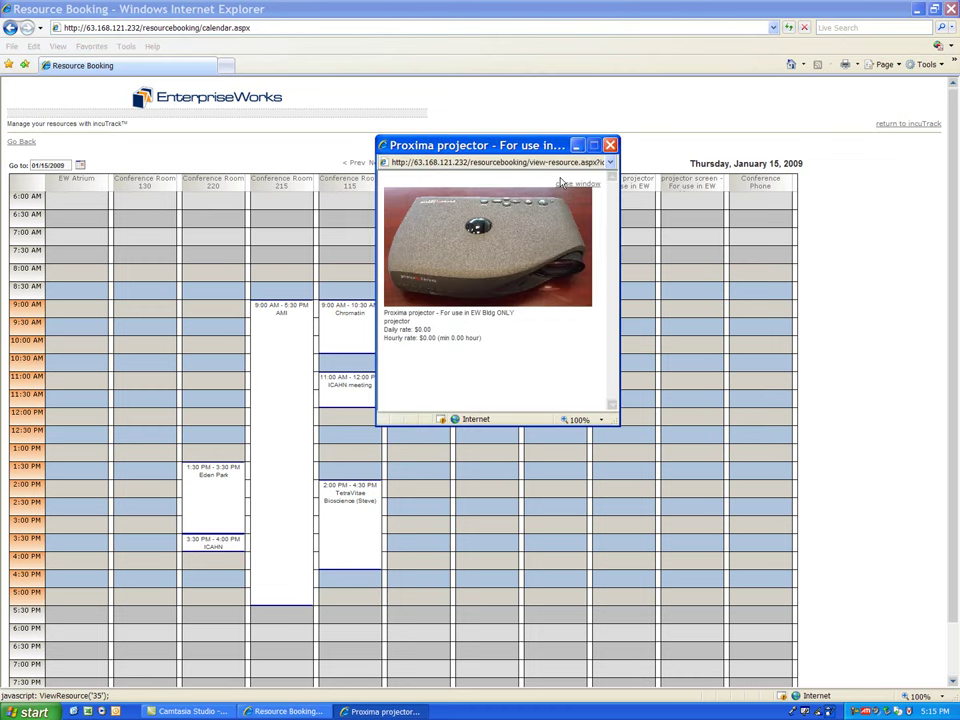
pyautogui.click(610, 145)
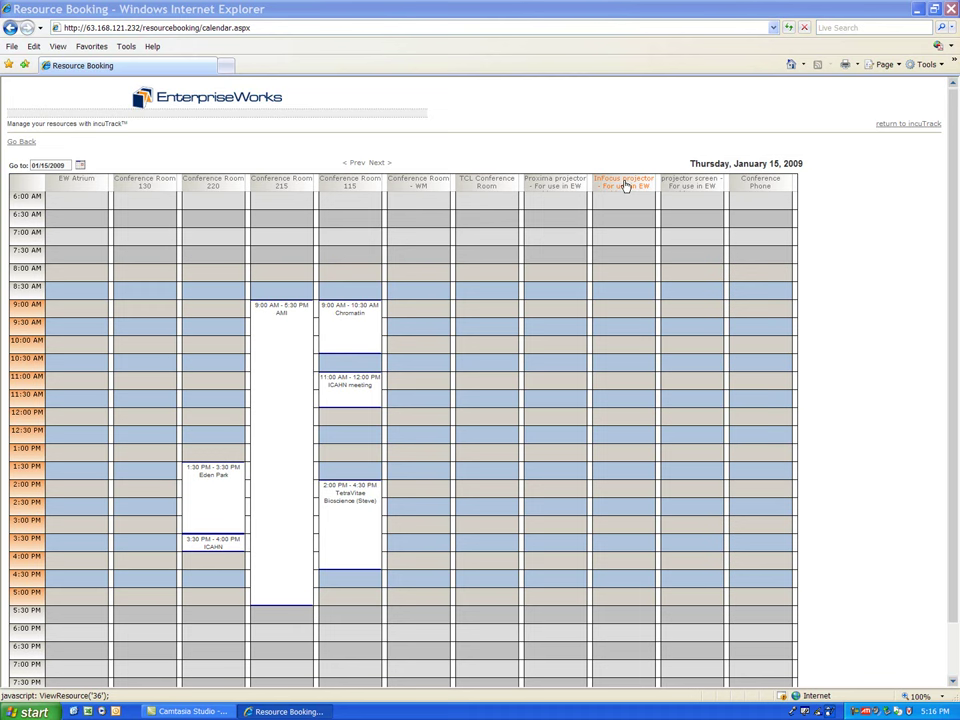
pyautogui.click(625, 186)
pyautogui.click(608, 144)
pyautogui.click(690, 186)
pyautogui.click(608, 144)
pyautogui.click(760, 185)
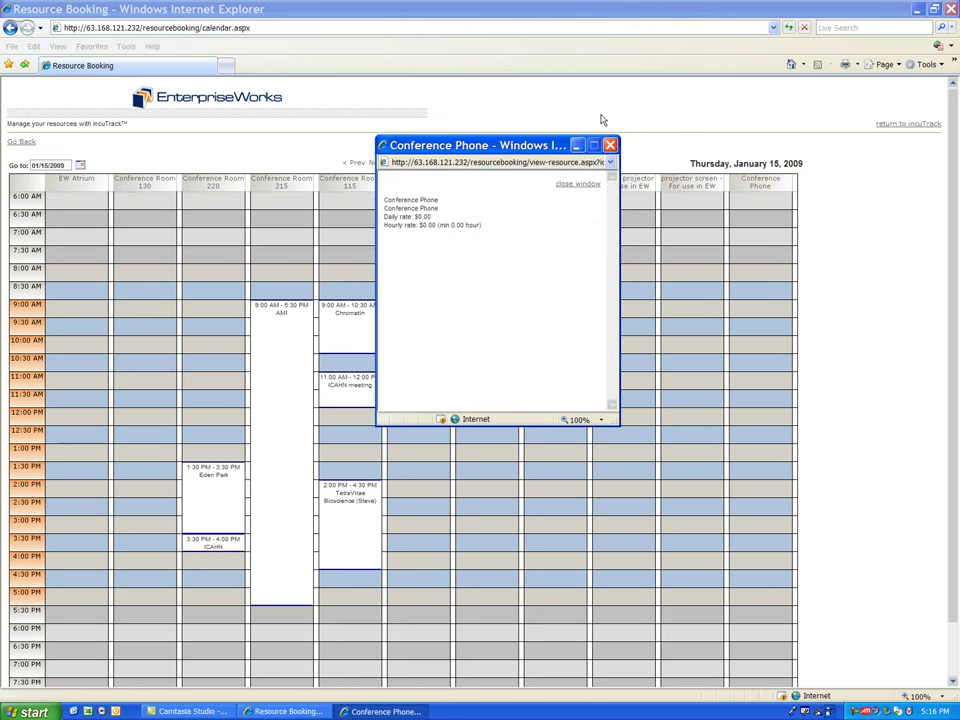
pyautogui.click(609, 145)
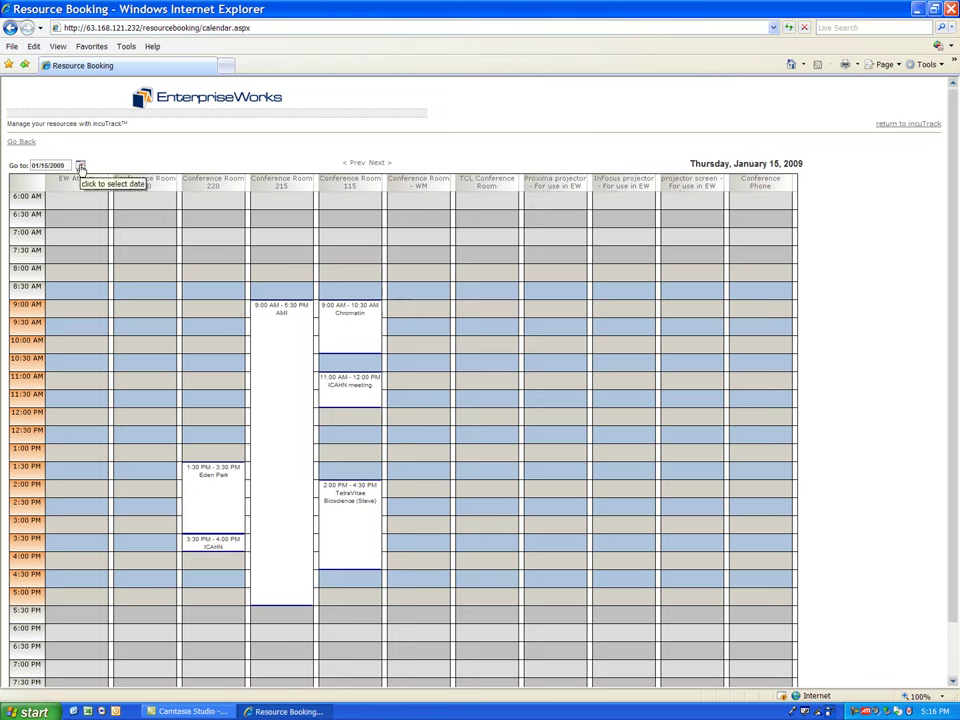
# Show the booking calendar for January 29, 2009 and check the details of Conference Room 115.
pyautogui.click(81, 167)
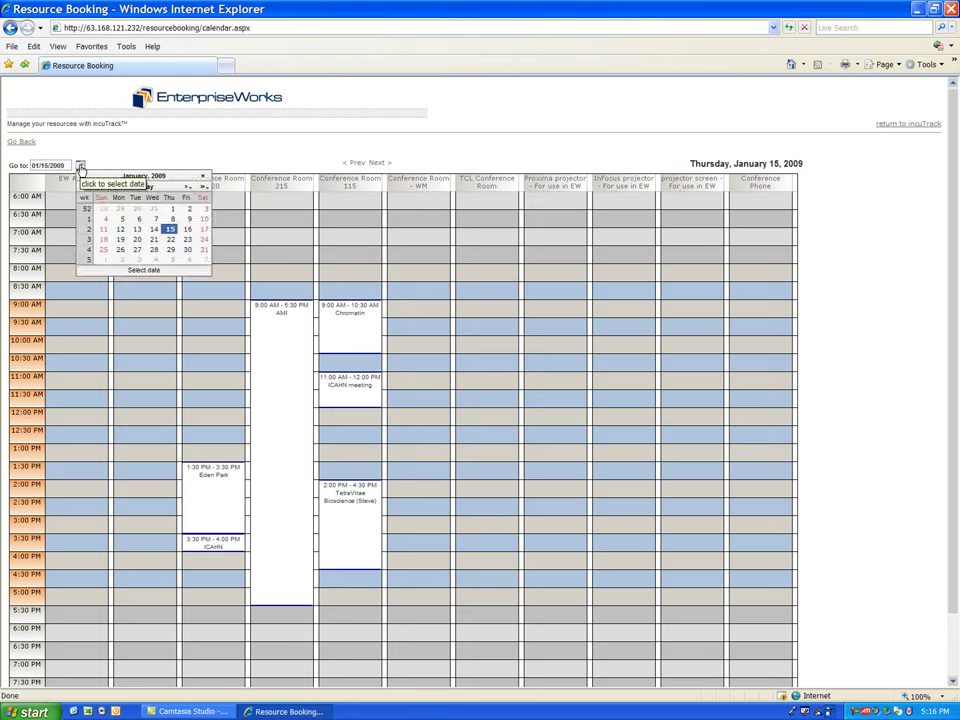
pyautogui.click(170, 254)
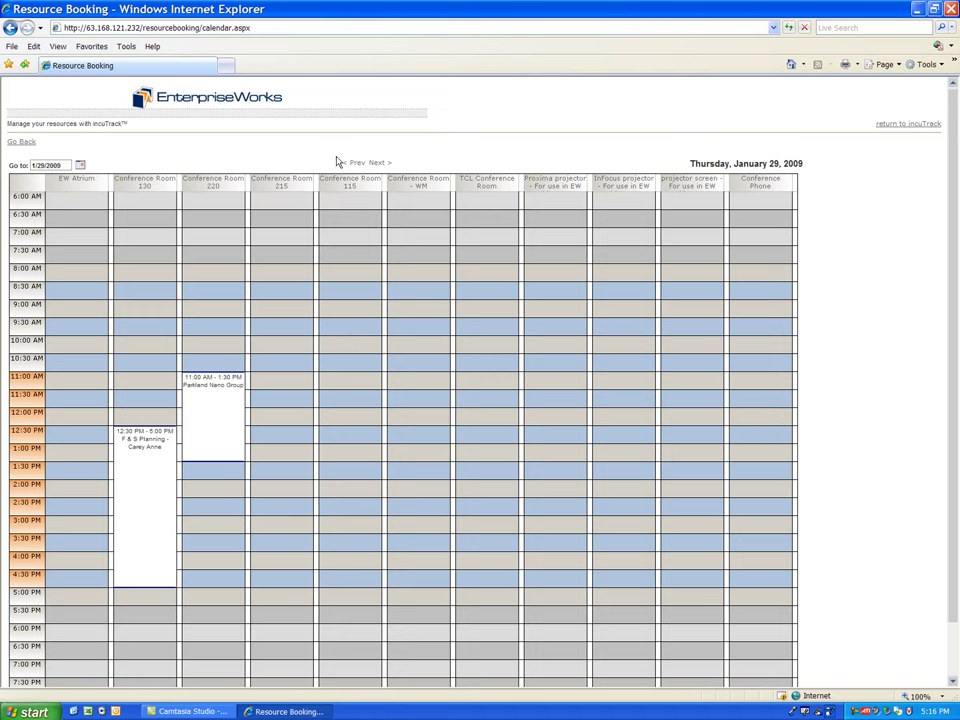
pyautogui.click(350, 183)
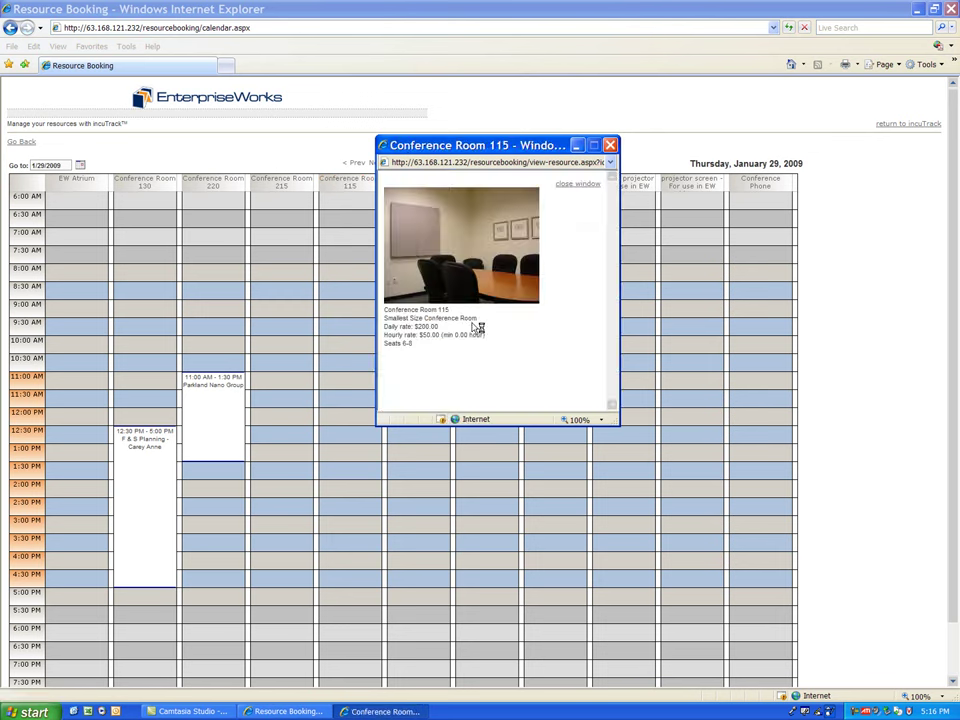
pyautogui.click(612, 148)
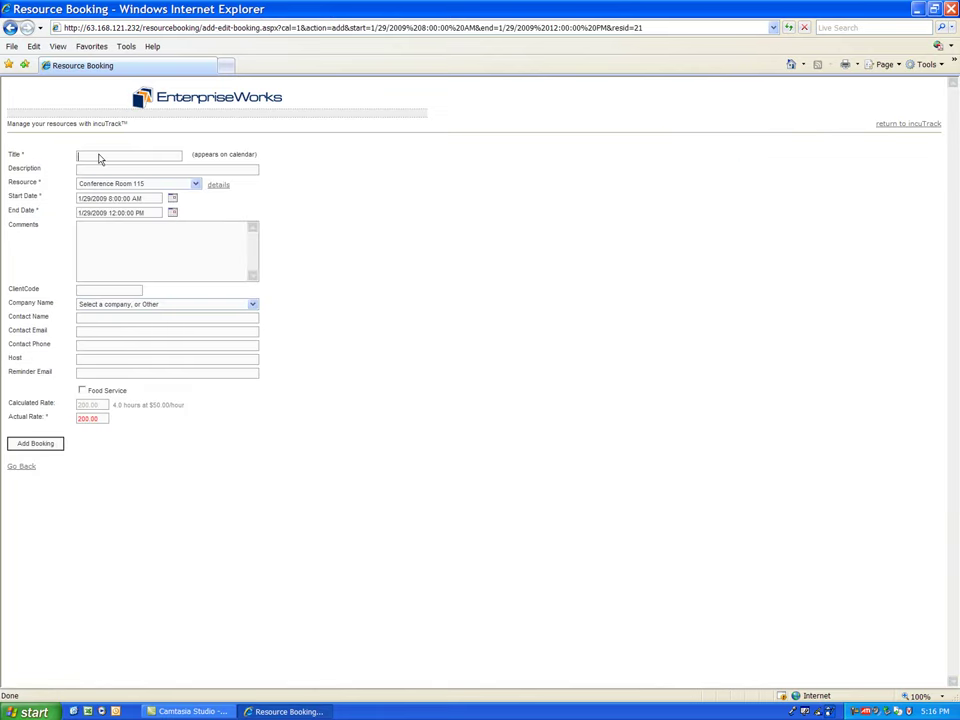
# Fill in a Conference Room 115 booking for 1/29/2009, 8:00 AM to 12:00 PM, with the title Startup and the contact's name.
pyautogui.write('S')
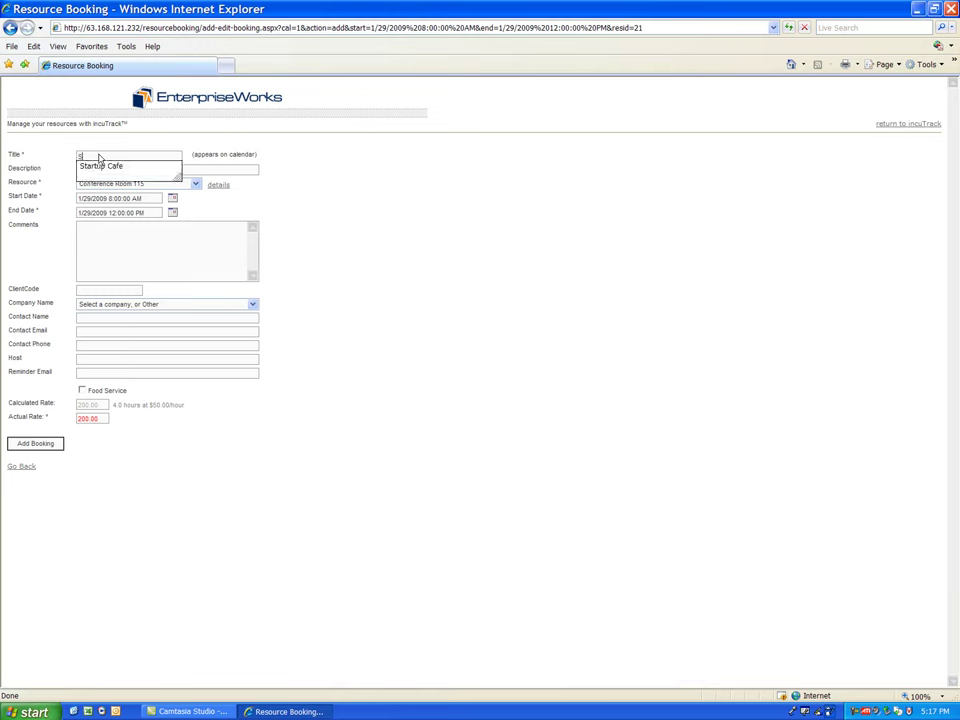
pyautogui.write('tartup')
pyautogui.press('Down')
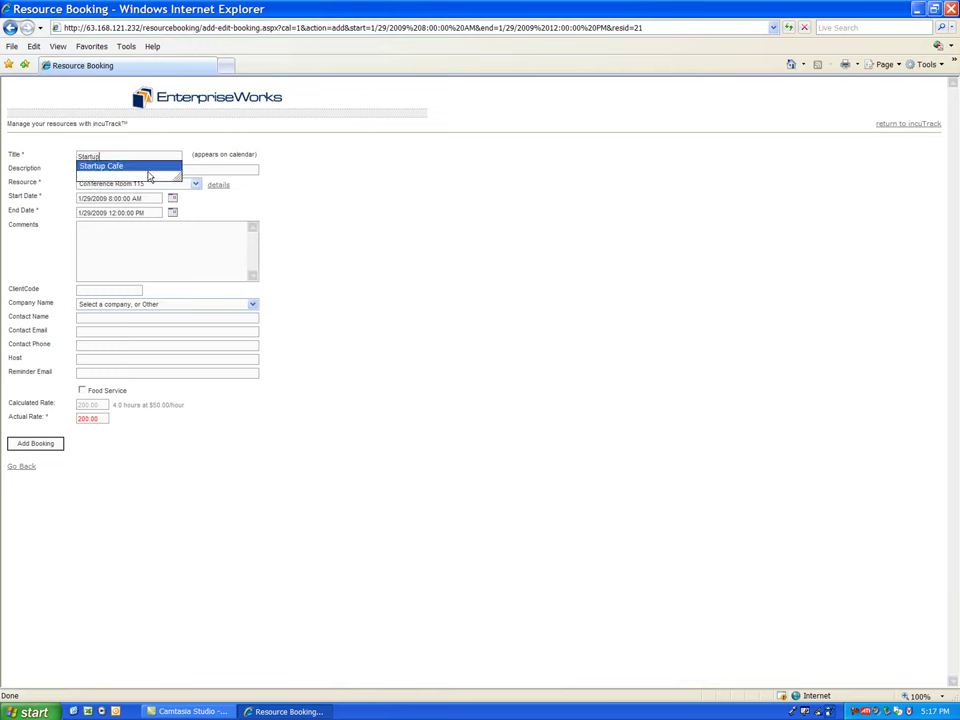
pyautogui.click(109, 320)
pyautogui.write('John')
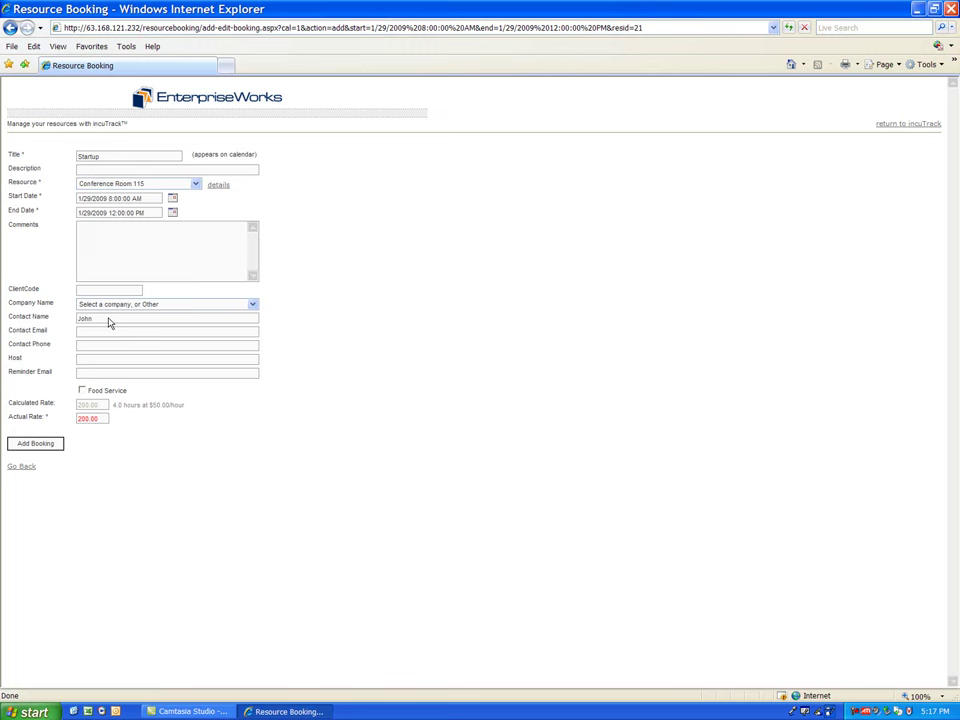
# Set the booking's actual rate to 0.00 and add the booking to the calendar.
pyautogui.doubleClick(89, 424)
pyautogui.click(103, 420)
pyautogui.write('0')
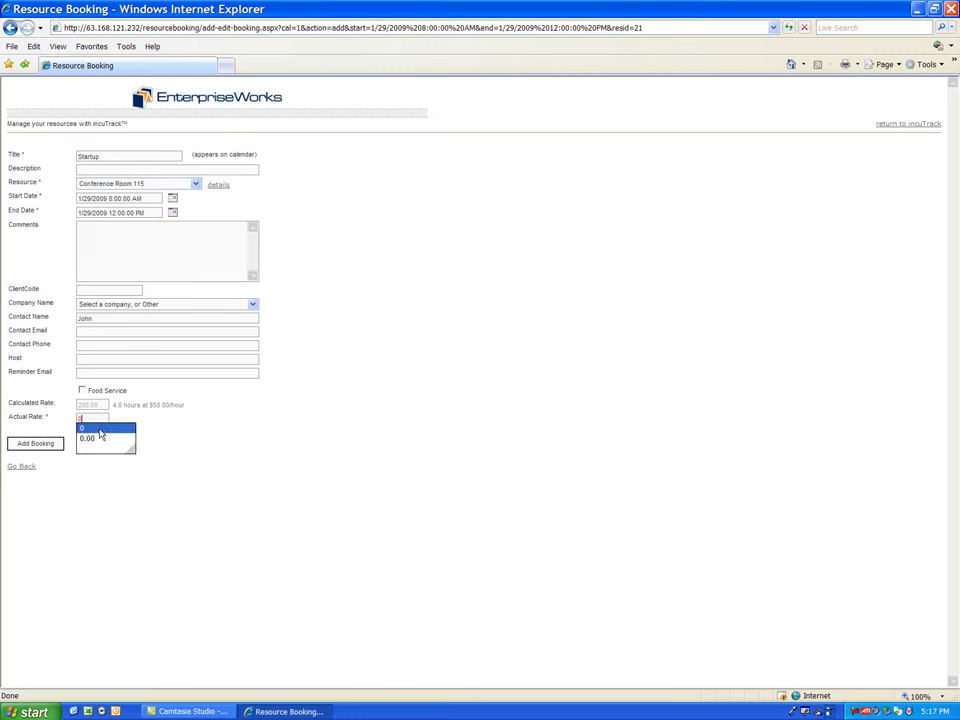
pyautogui.press('Return')
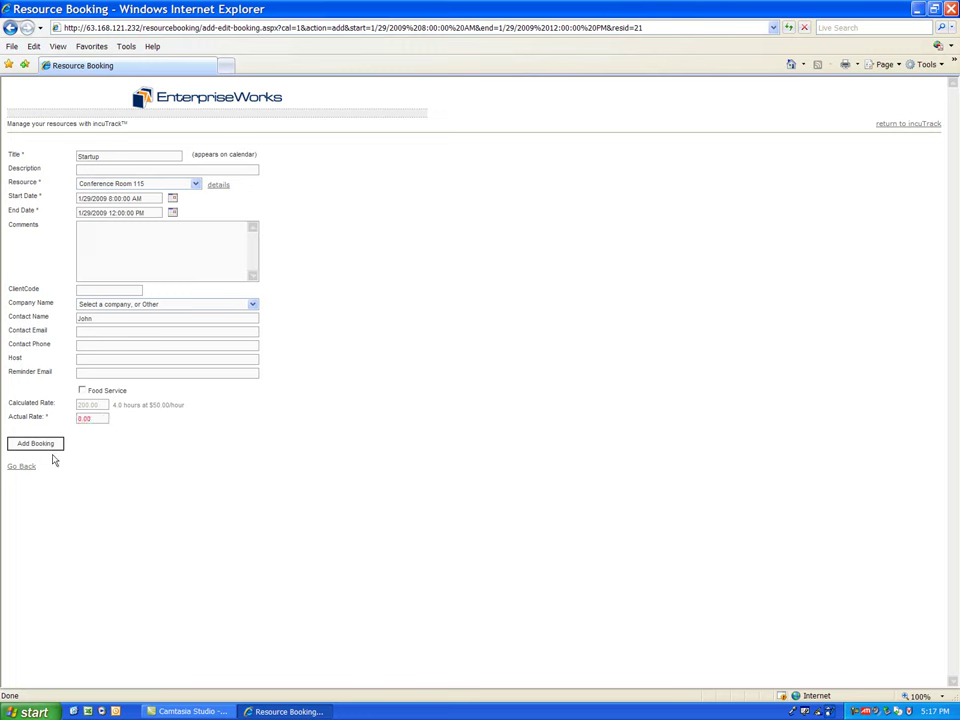
pyautogui.click(38, 444)
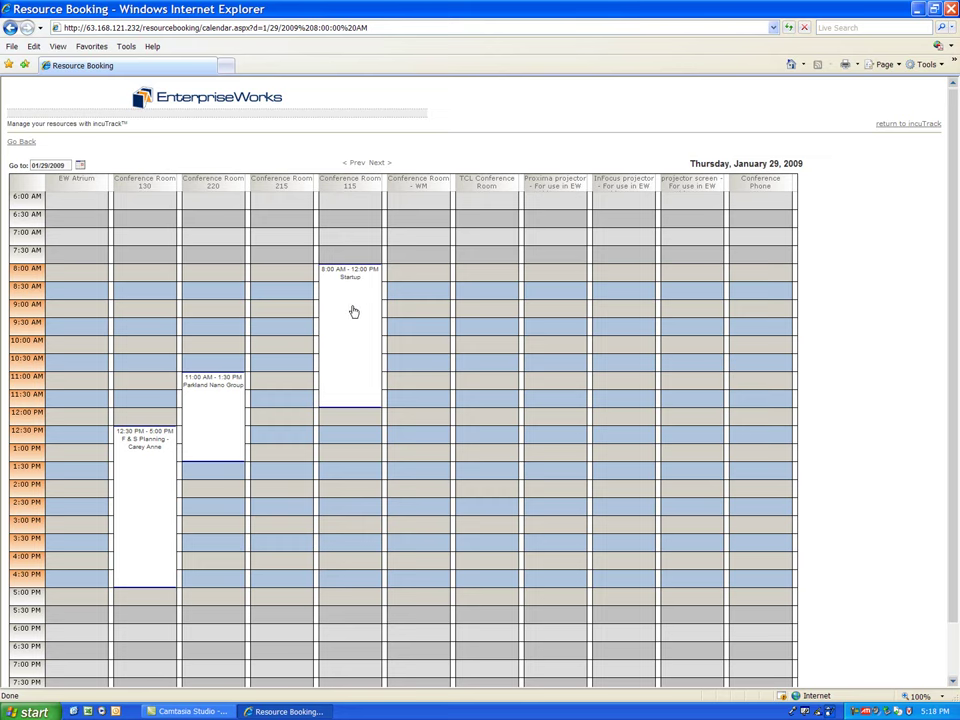
# Delete the Startup booking from Conference Room 115 on January 29, 2009.
pyautogui.click(352, 313)
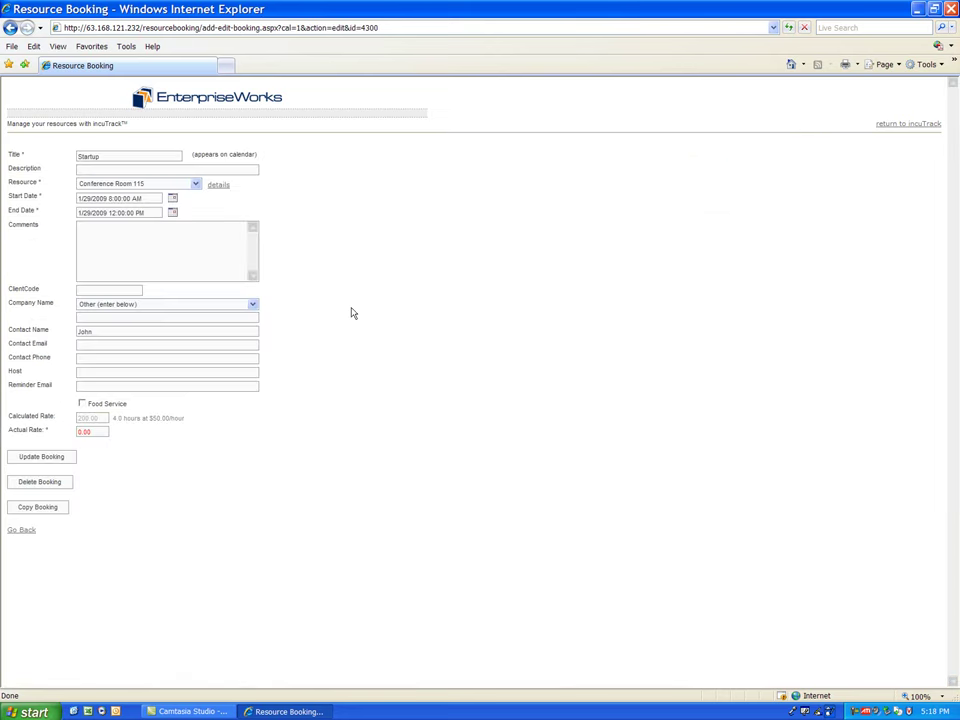
pyautogui.click(42, 484)
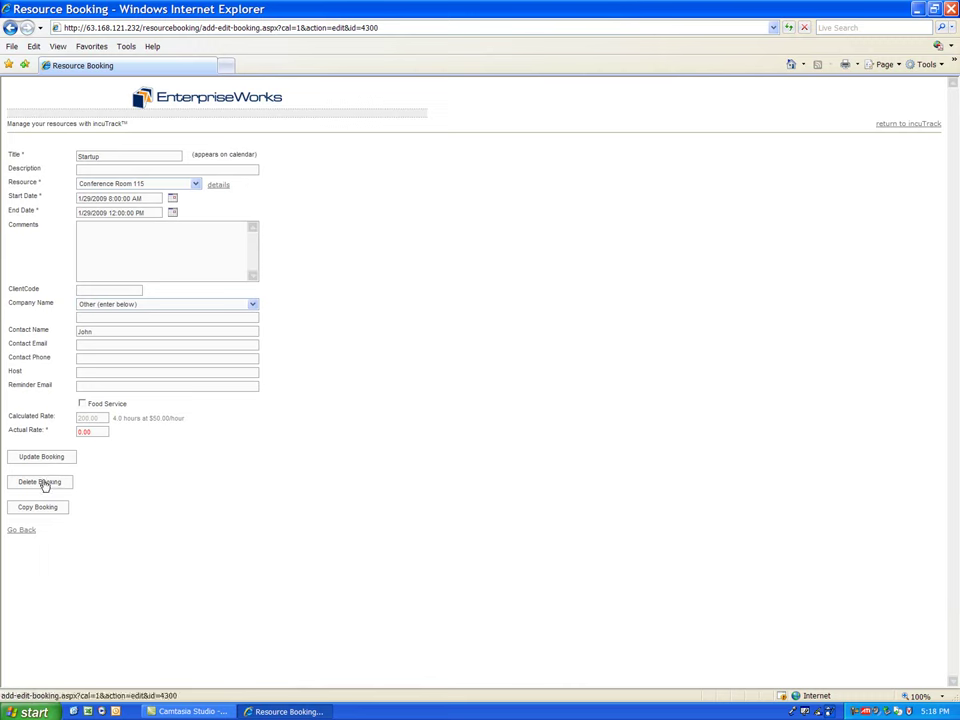